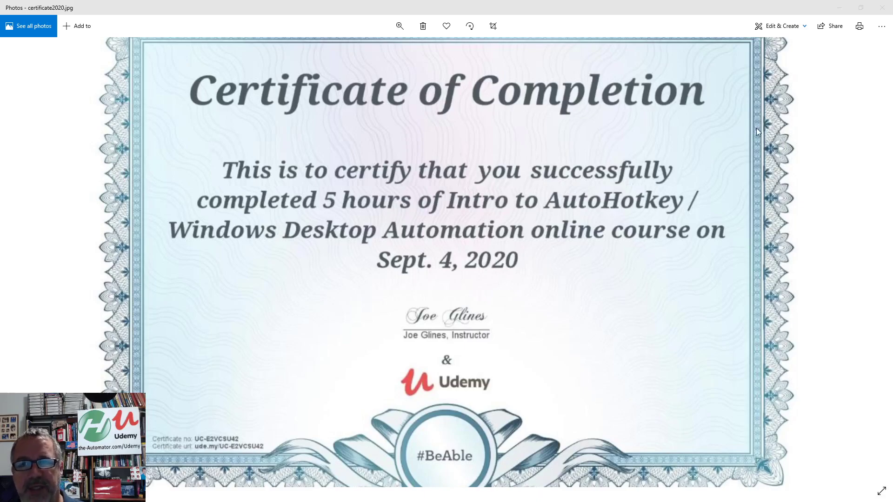
- Minimize the certificate photo and look over the Intermediate AutoHotkey course page
click(840, 8)
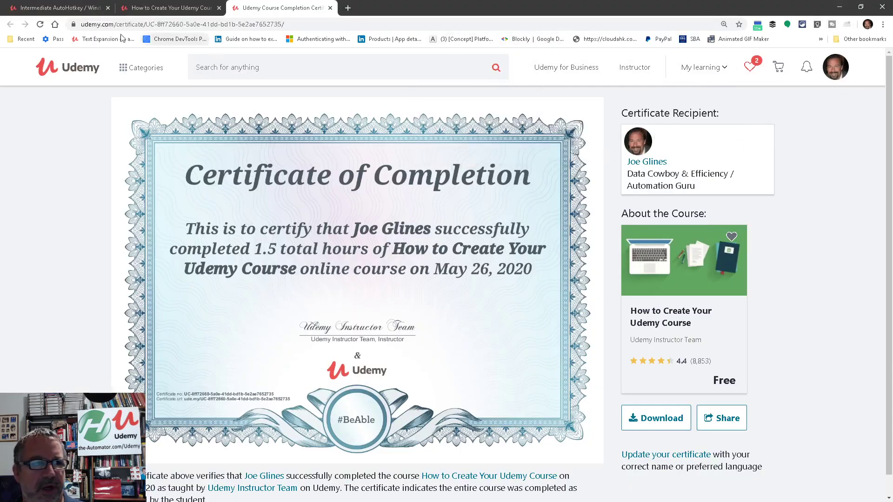
click(67, 8)
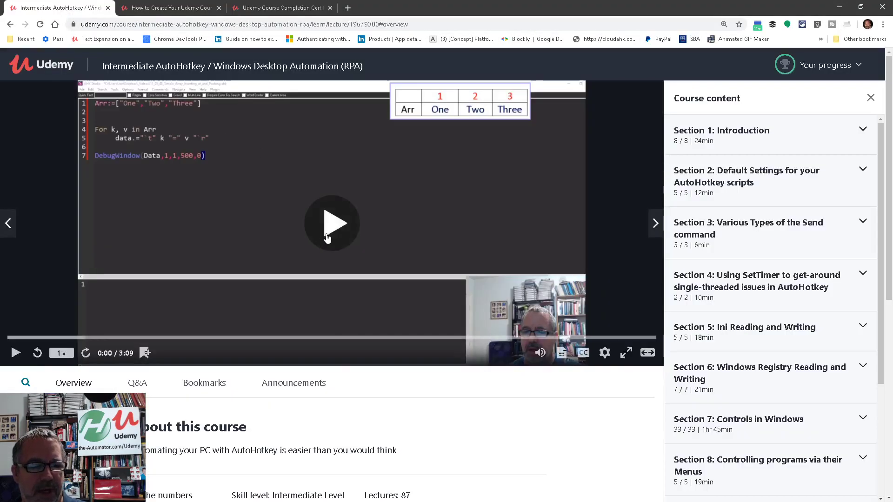
scroll(132, 295, down, 3)
scroll(186, 307, down, 3)
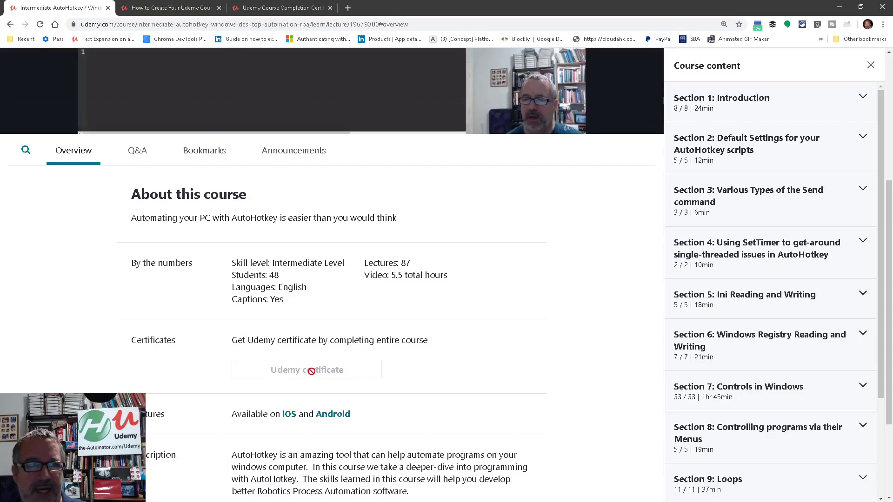
- Open the How to Create Your Udemy Course certificate of completion in a new tab
click(156, 8)
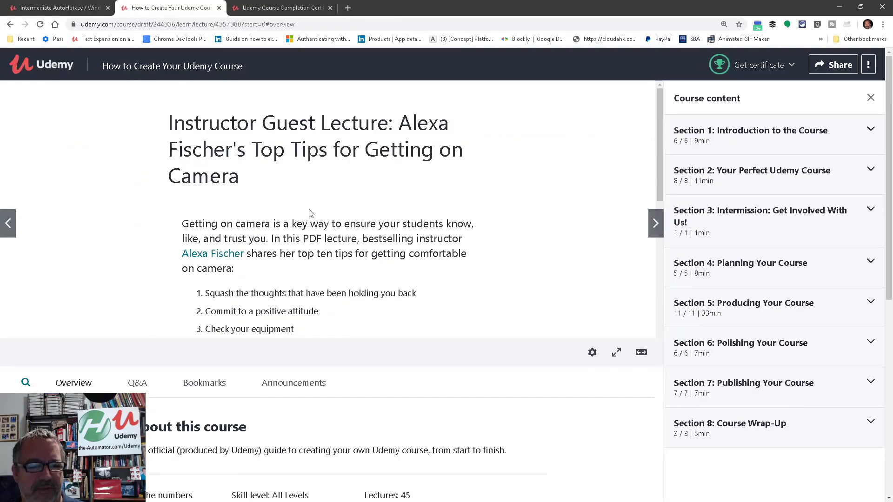
scroll(310, 212, down, 10)
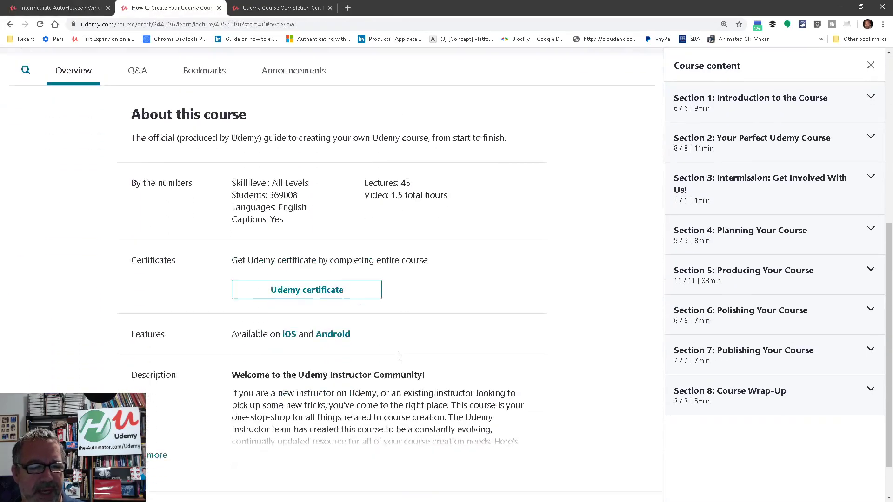
scroll(400, 357, down, 1)
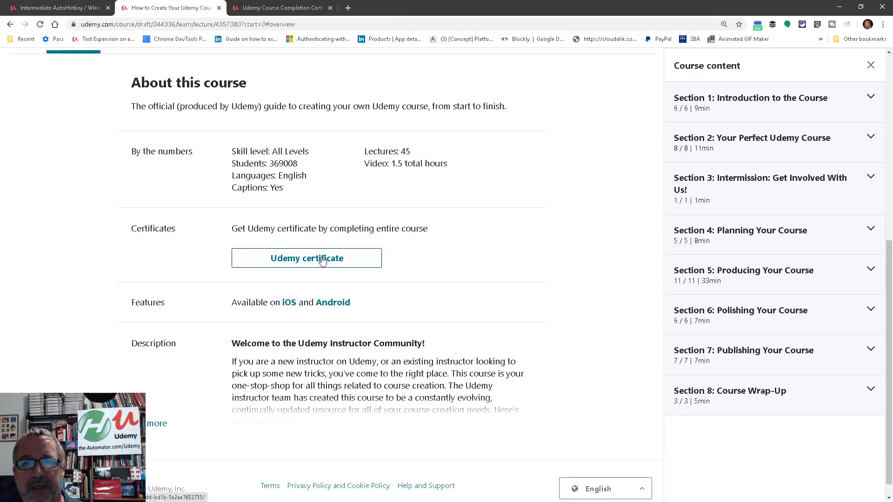
click(322, 261)
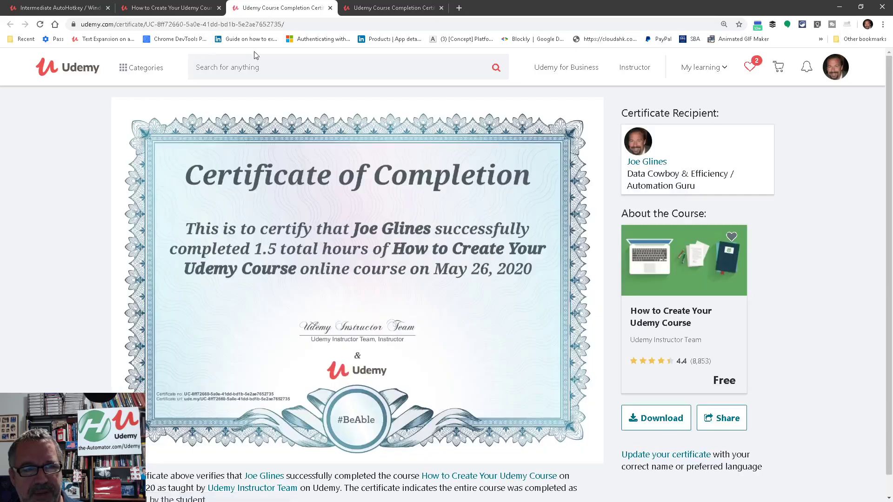
mouse_move(342, 281)
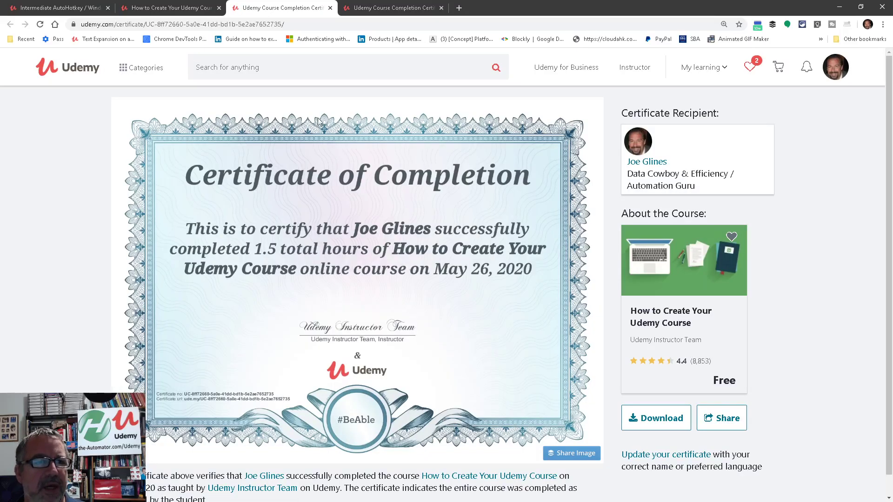
- Select the certificate page's web address, then return to the Intermediate AutoHotkey course tab
click(300, 25)
key(ctrl+c)
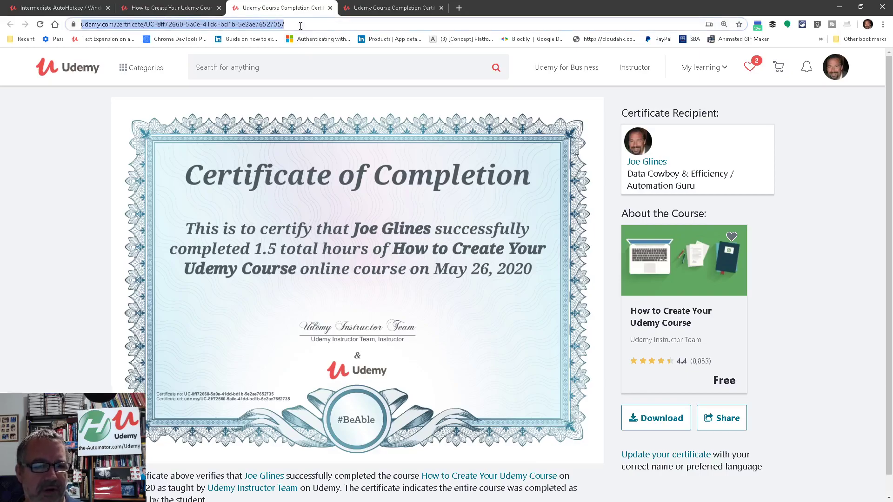
mouse_move(423, 129)
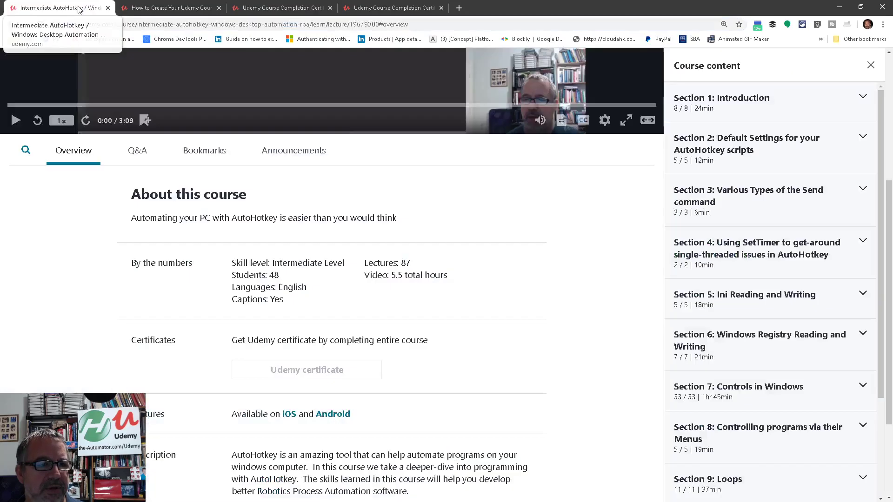
key(ctrl+1)
scroll(454, 261, up, 5)
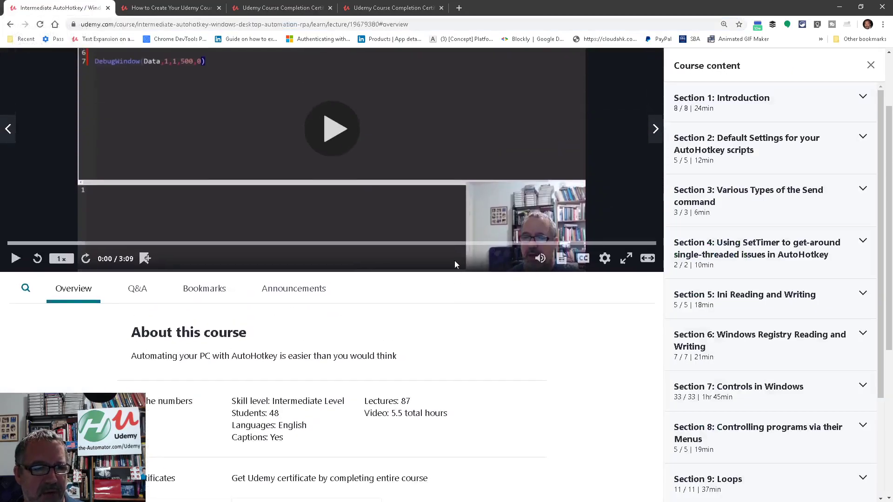
mouse_move(455, 263)
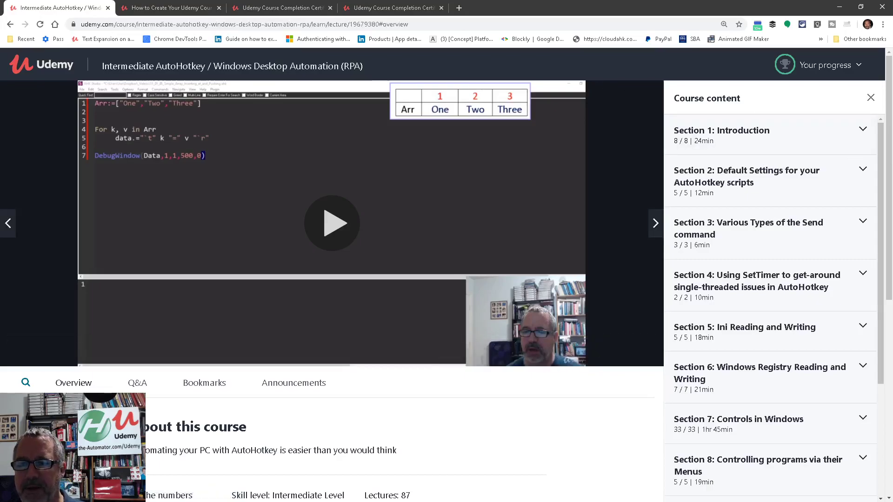
- On the LinkedIn profile, start adding a new license or certification
key(alt+Tab)
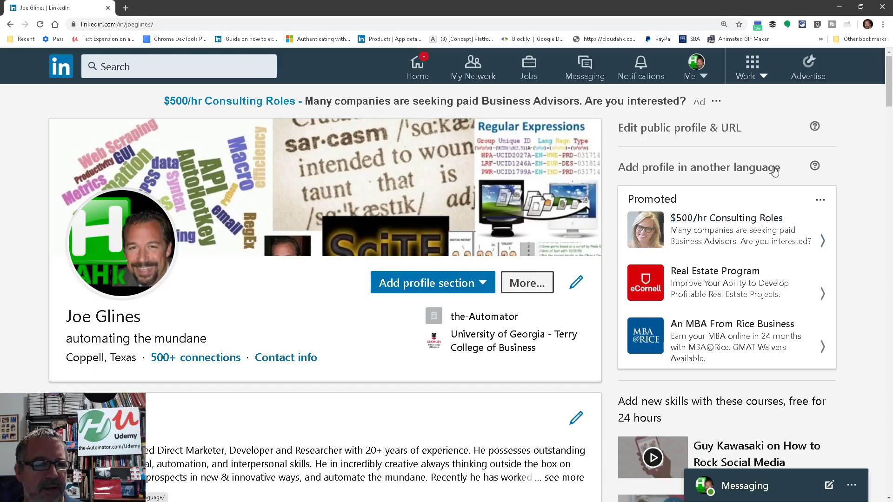
scroll(651, 196, down, 1)
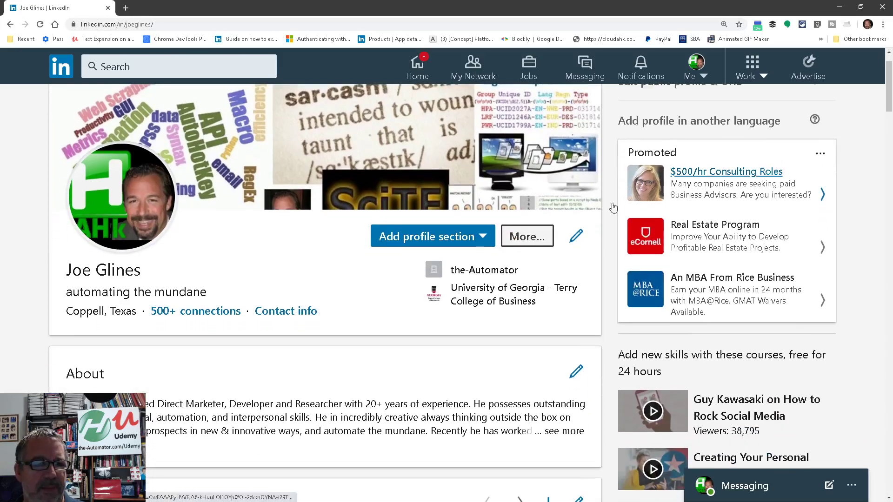
click(476, 240)
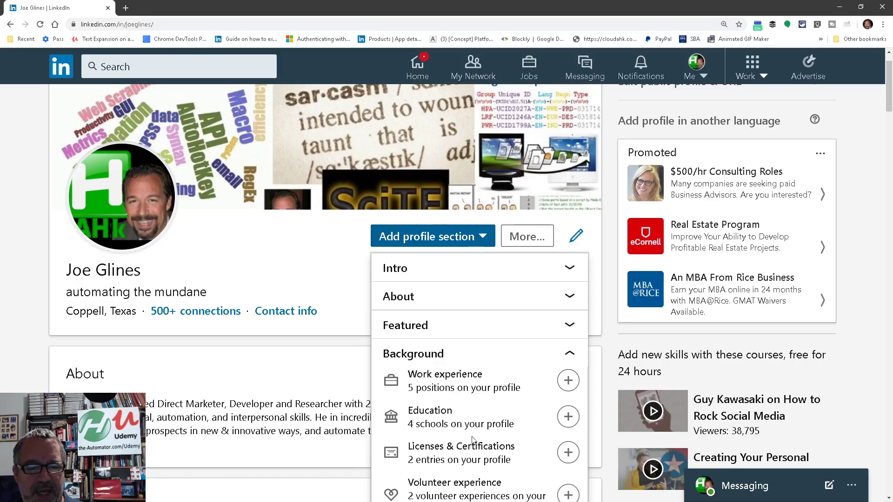
click(494, 460)
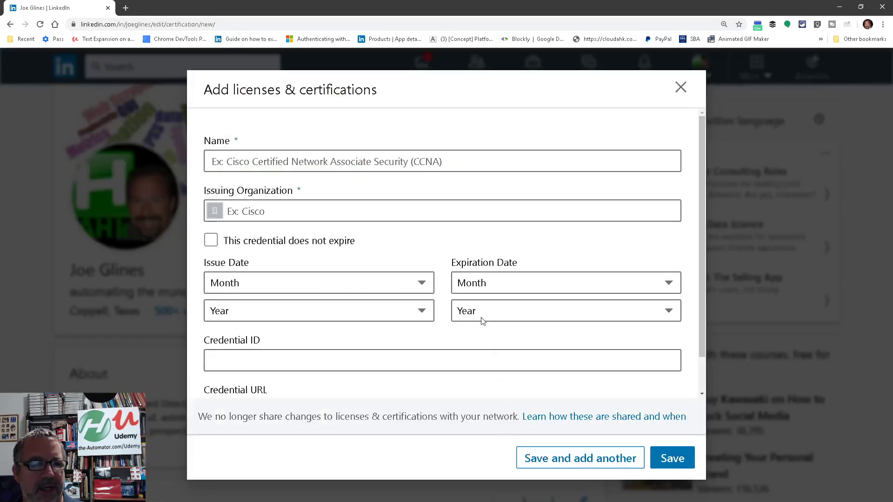
- Set Udemy as the certification's issuing organization
click(427, 161)
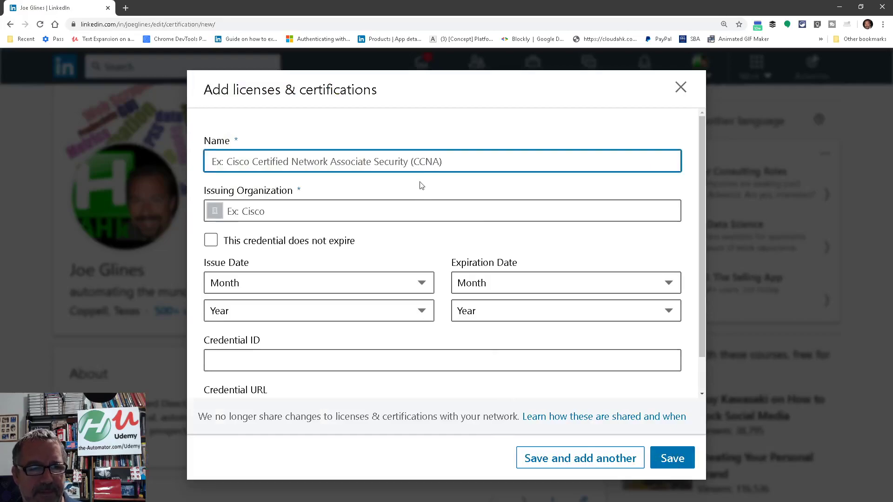
click(404, 212)
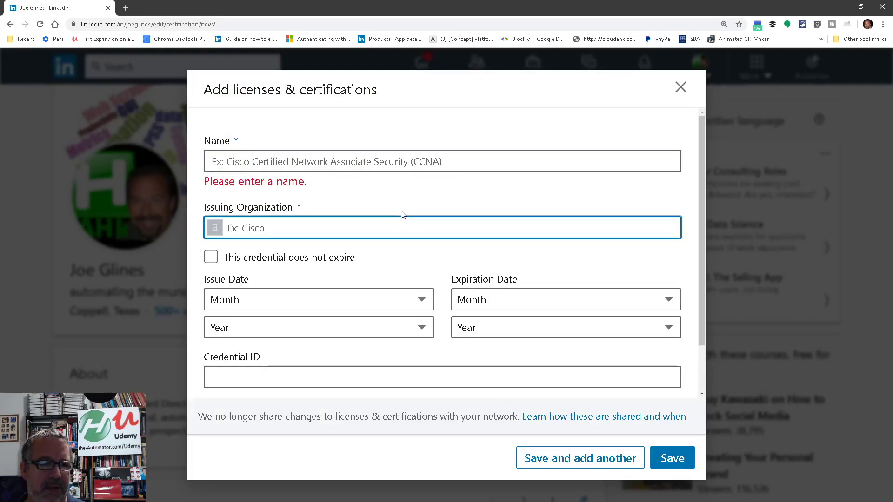
text(Udemy)
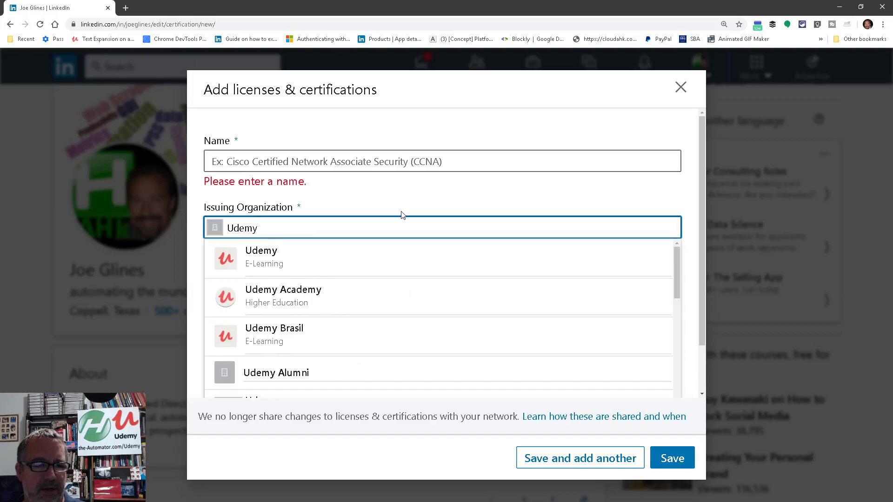
click(333, 258)
click(346, 162)
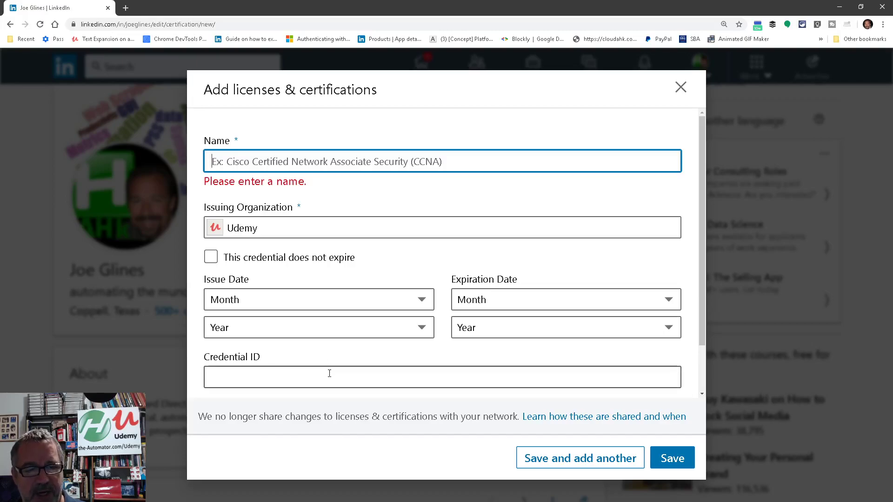
- Paste the Udemy certificate link into the Credential URL field
scroll(329, 376, down, 1)
click(307, 367)
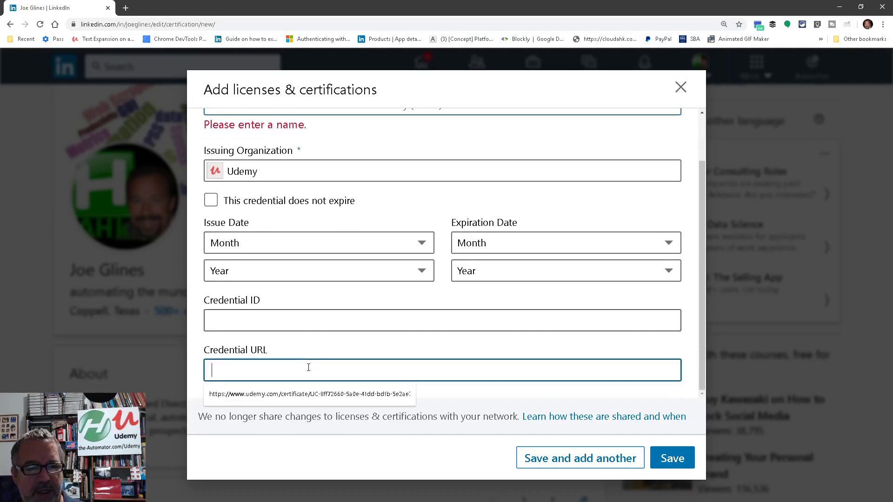
key(ctrl+v)
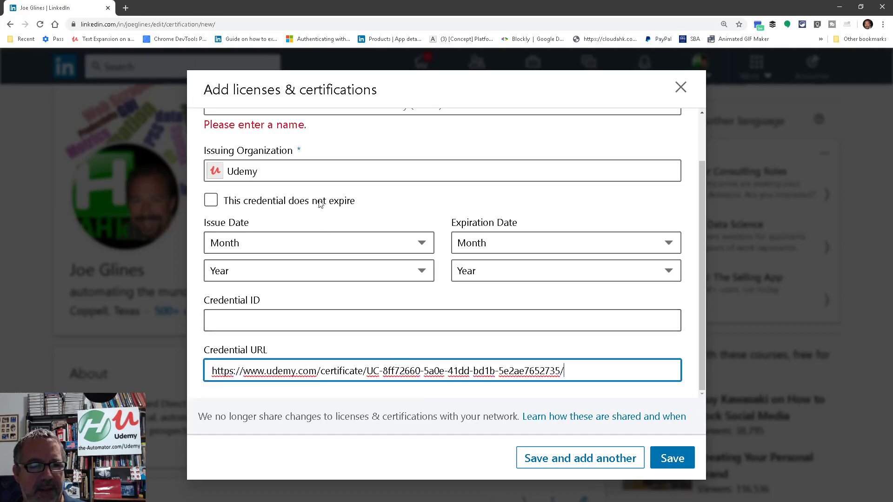
scroll(329, 246, up, 1)
key(alt+Tab)
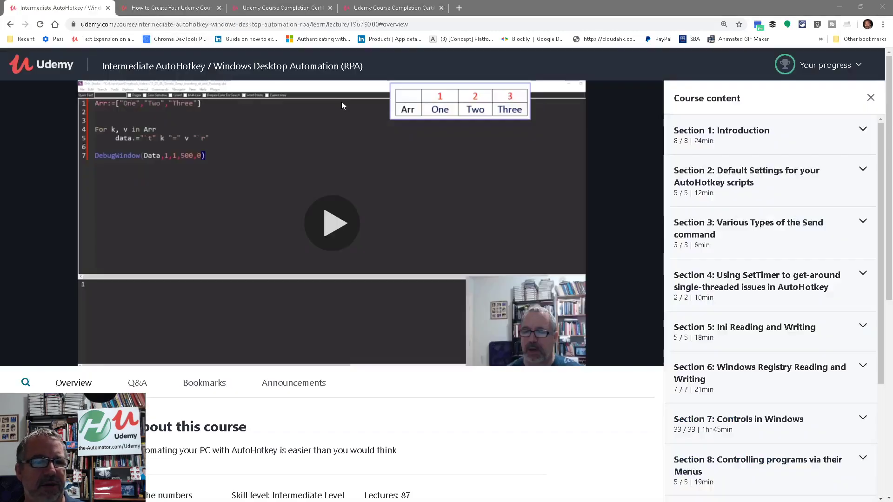
click(274, 9)
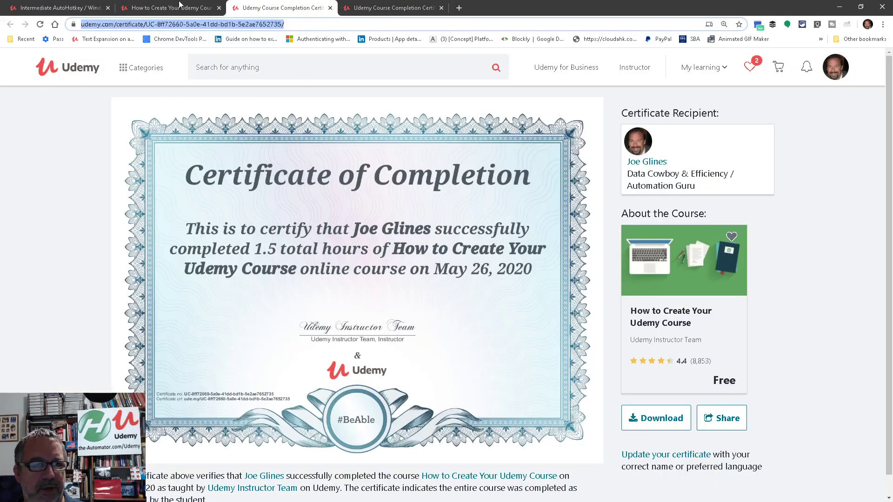
key(alt+Tab)
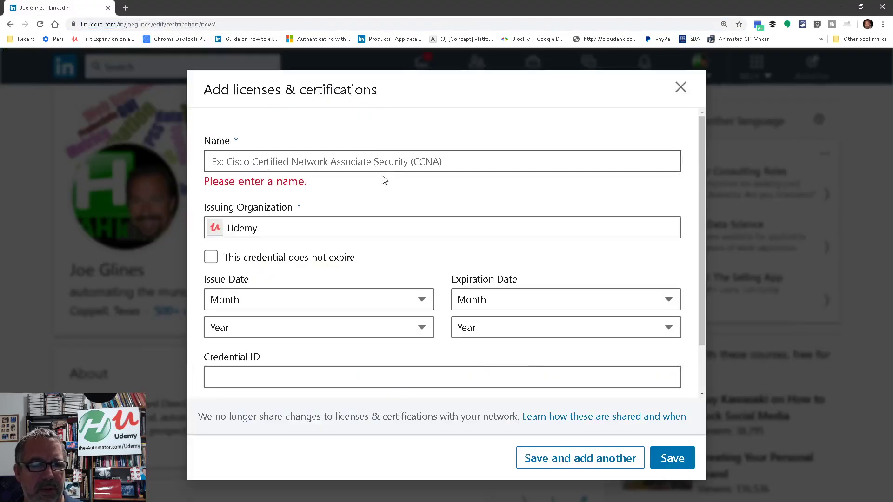
- Enter 'How to create your Udemy course' as the certification name, then bring up the Udemy certificate
text(Ho)
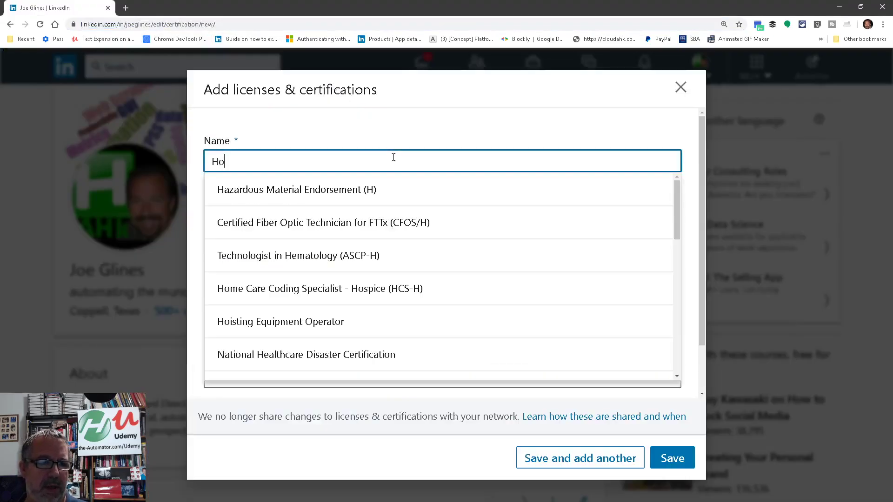
text(w to create your )
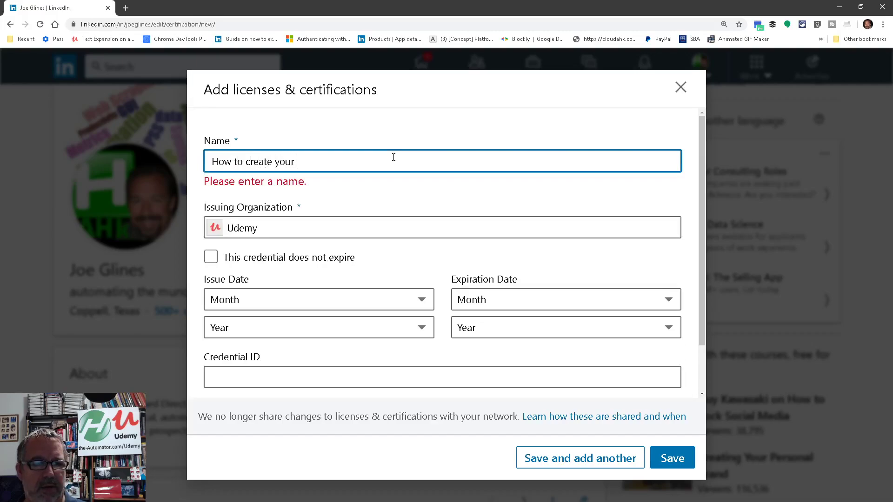
text(Udemy course)
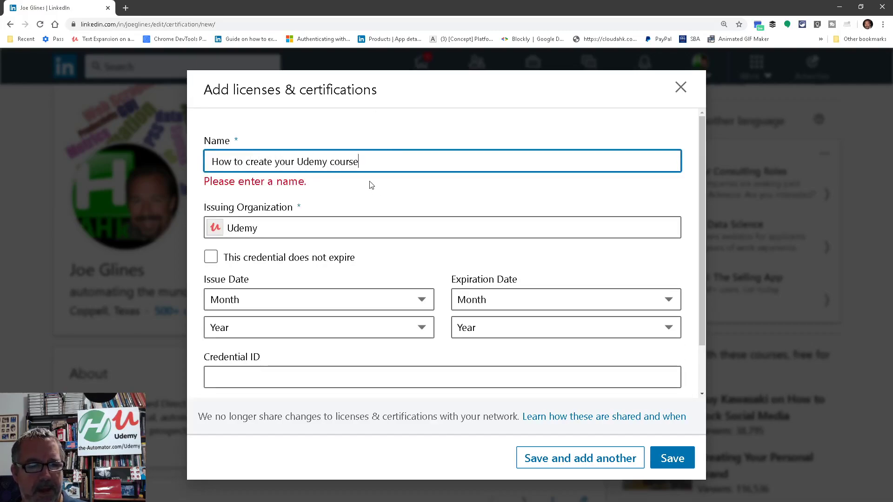
key(alt+Tab)
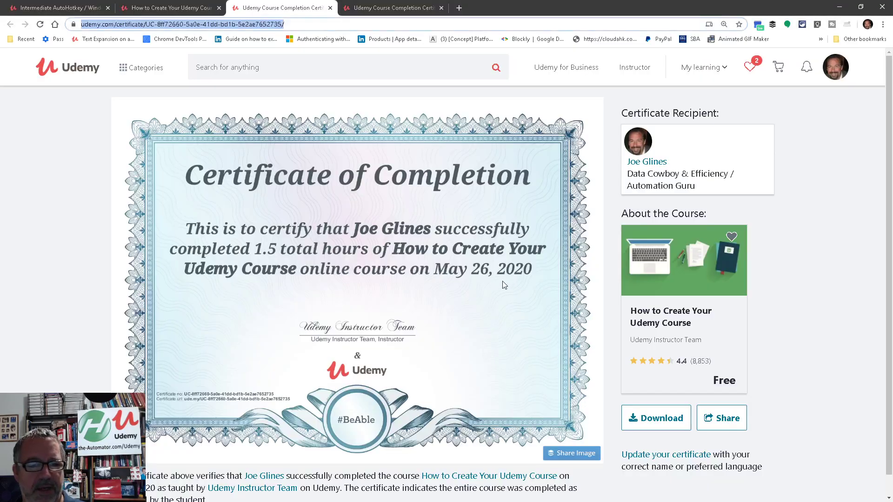
- Clip the May 26, 2020 completion date from the certificate and return to the LinkedIn form
drag(420, 247, 541, 293)
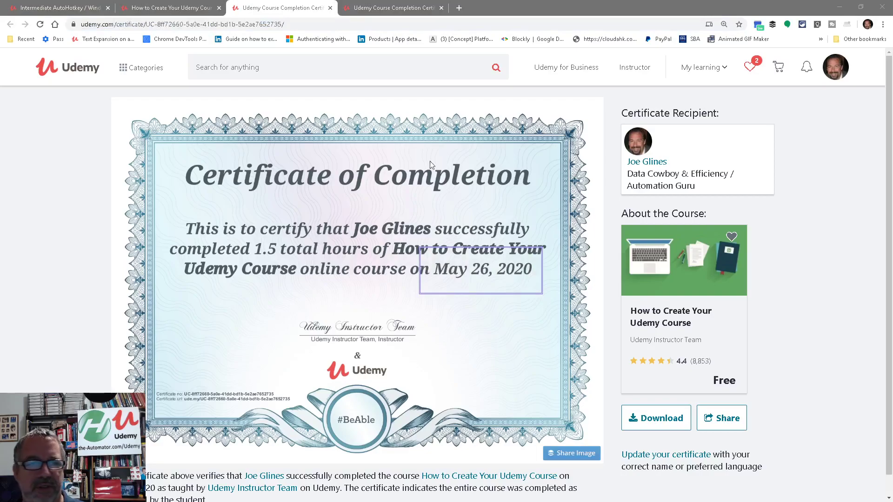
click(179, 8)
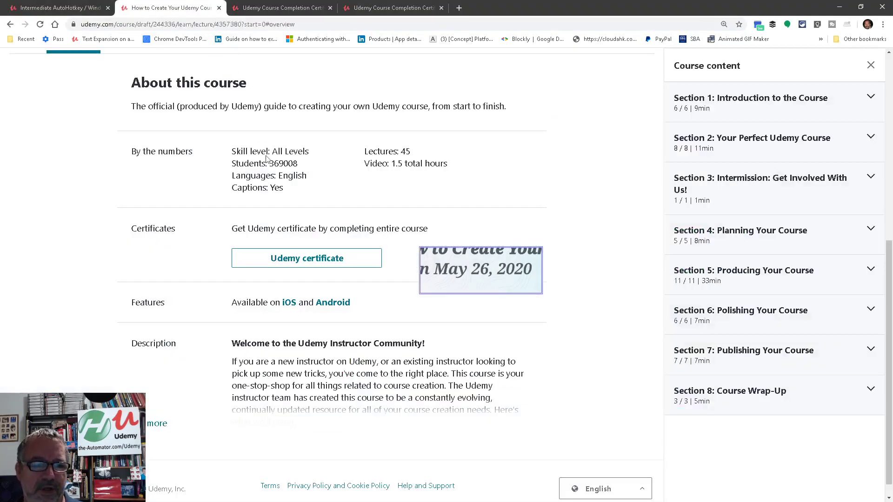
scroll(344, 279, down, 1)
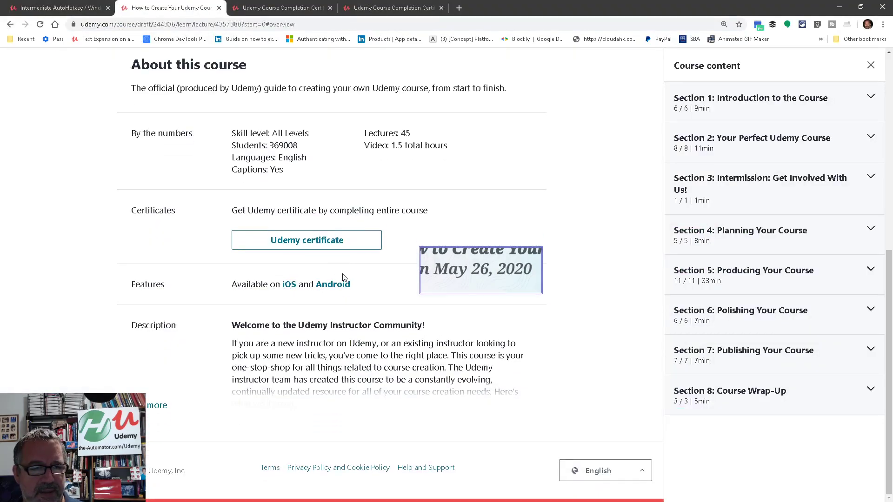
key(alt+Tab)
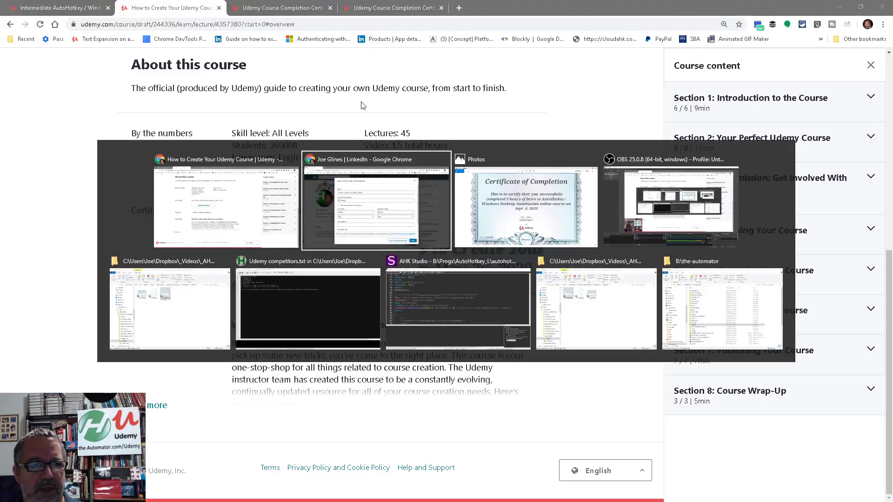
key(alt+Tab)
key(alt+shift+Tab)
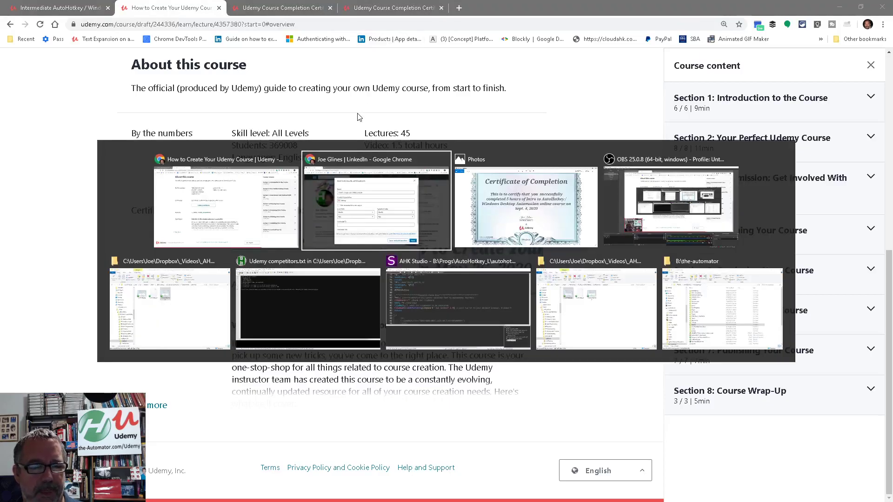
- Set the issue date to May 2020 and save the Udemy certification
click(264, 283)
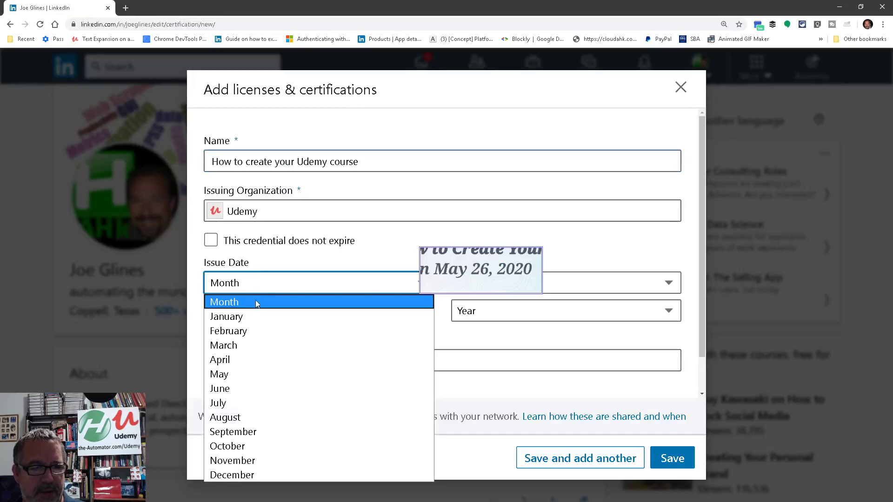
click(263, 374)
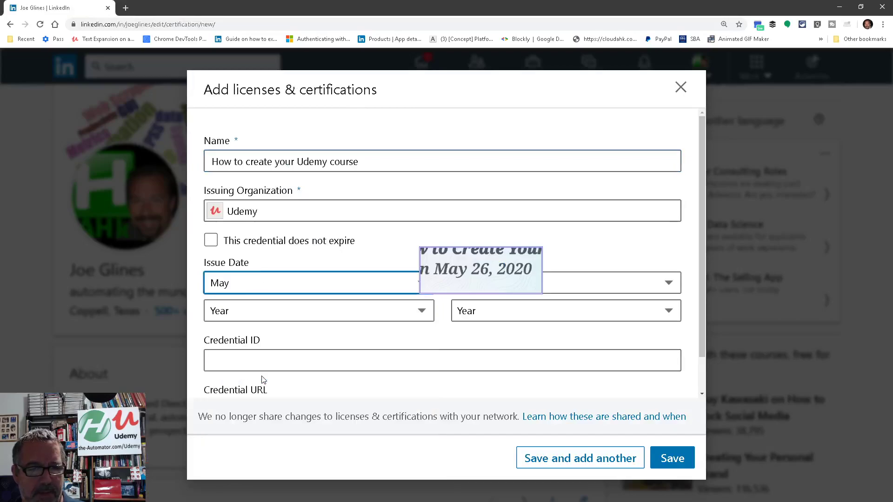
click(307, 312)
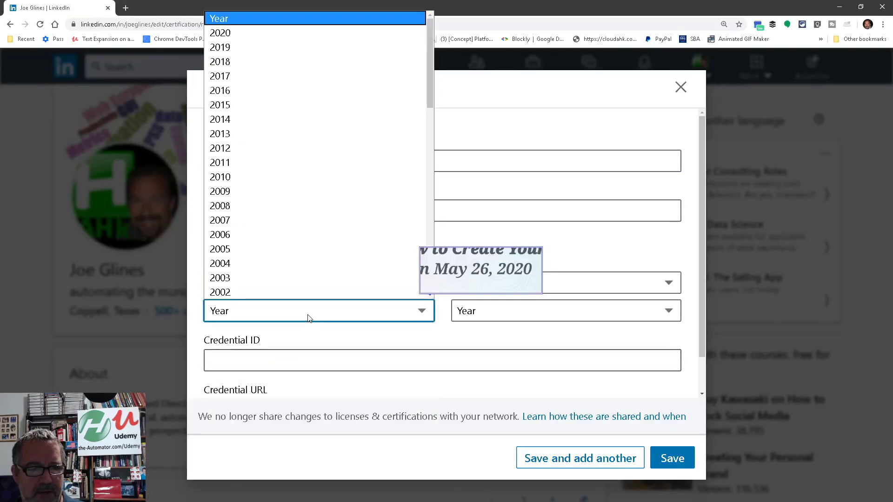
click(262, 33)
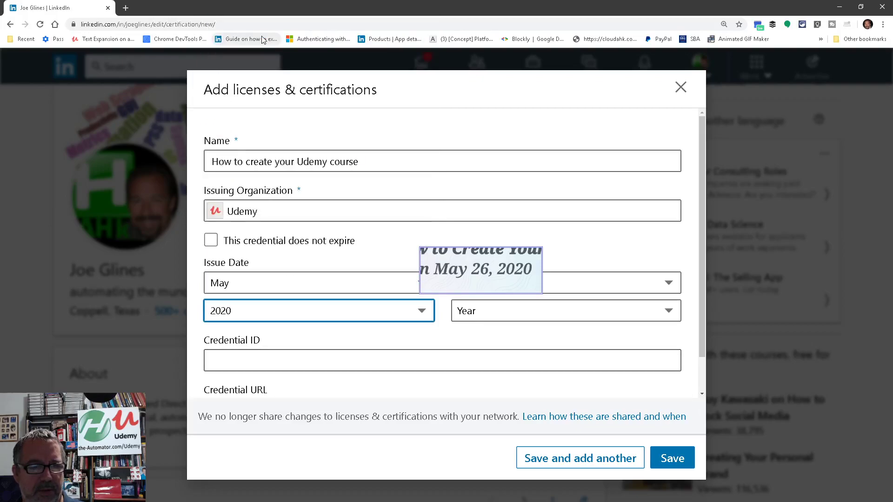
click(669, 459)
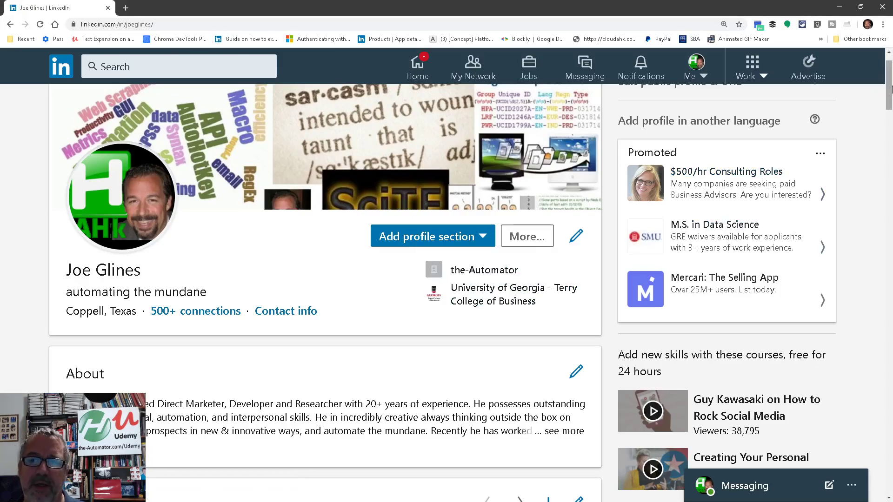
- Scroll the profile and view 'How to create your Udemy course' under Licenses & Certifications
drag(890, 88, 890, 353)
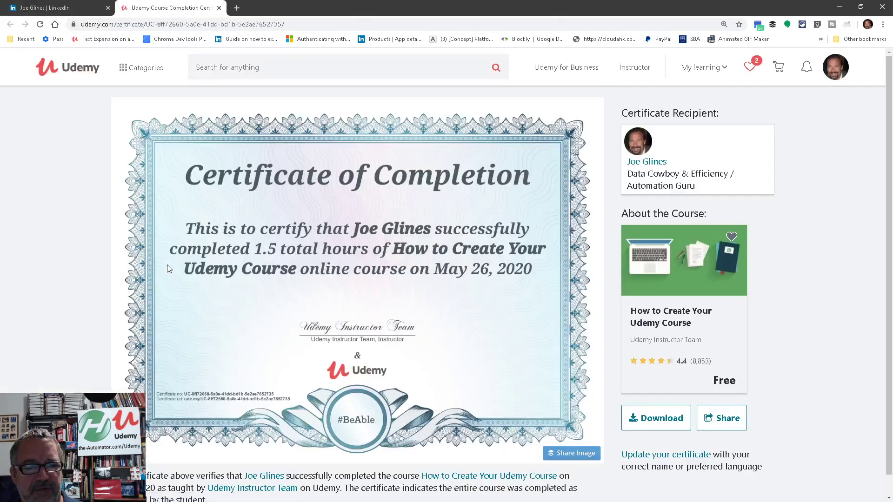
click(76, 8)
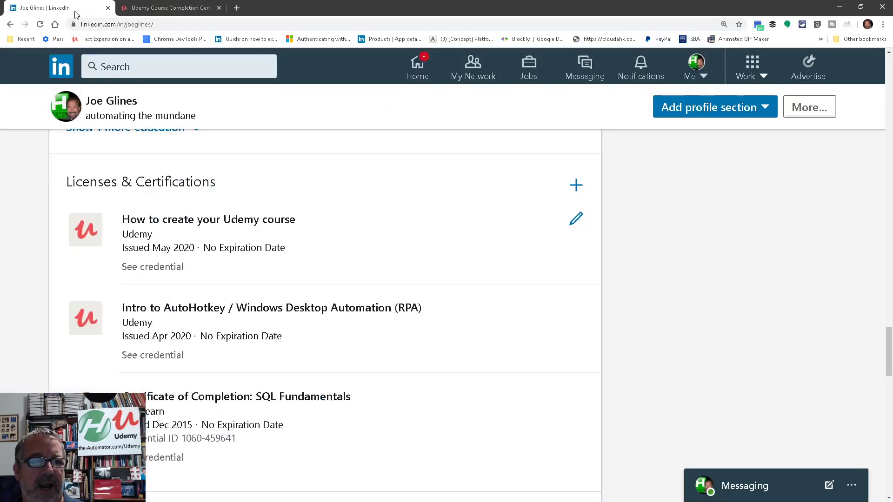